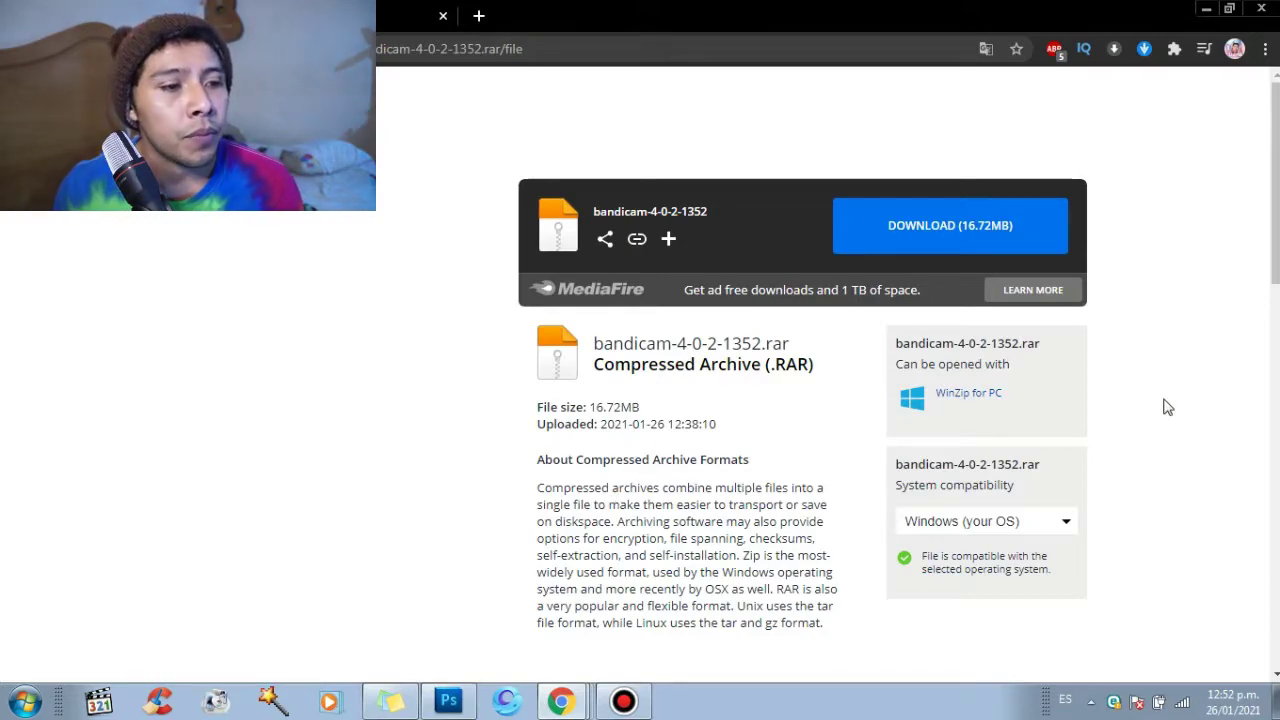
# Step: Download bandicam-4-0-2-1352.rar (16.72MB) from its MediaFire page
pyautogui.click(977, 232)
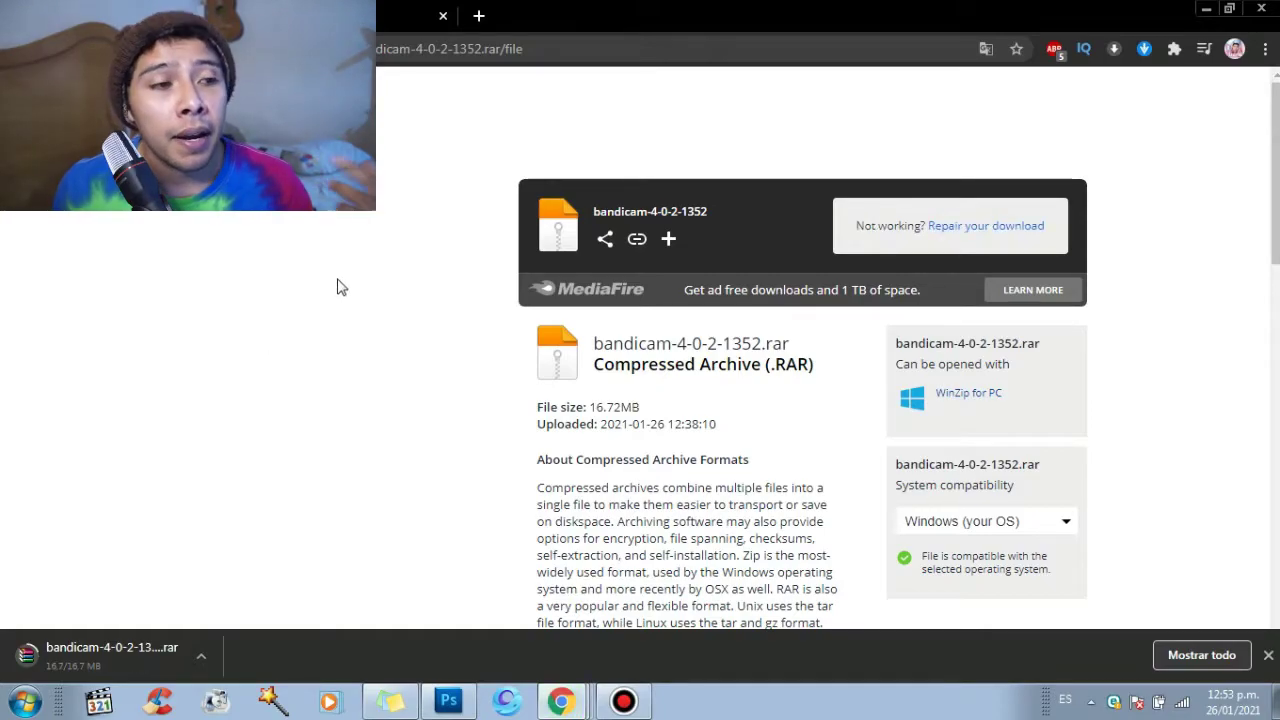
# Step: Switch to the MediaFire tab for the 52.33KB Keymaker.rar archive
pyautogui.click(405, 15)
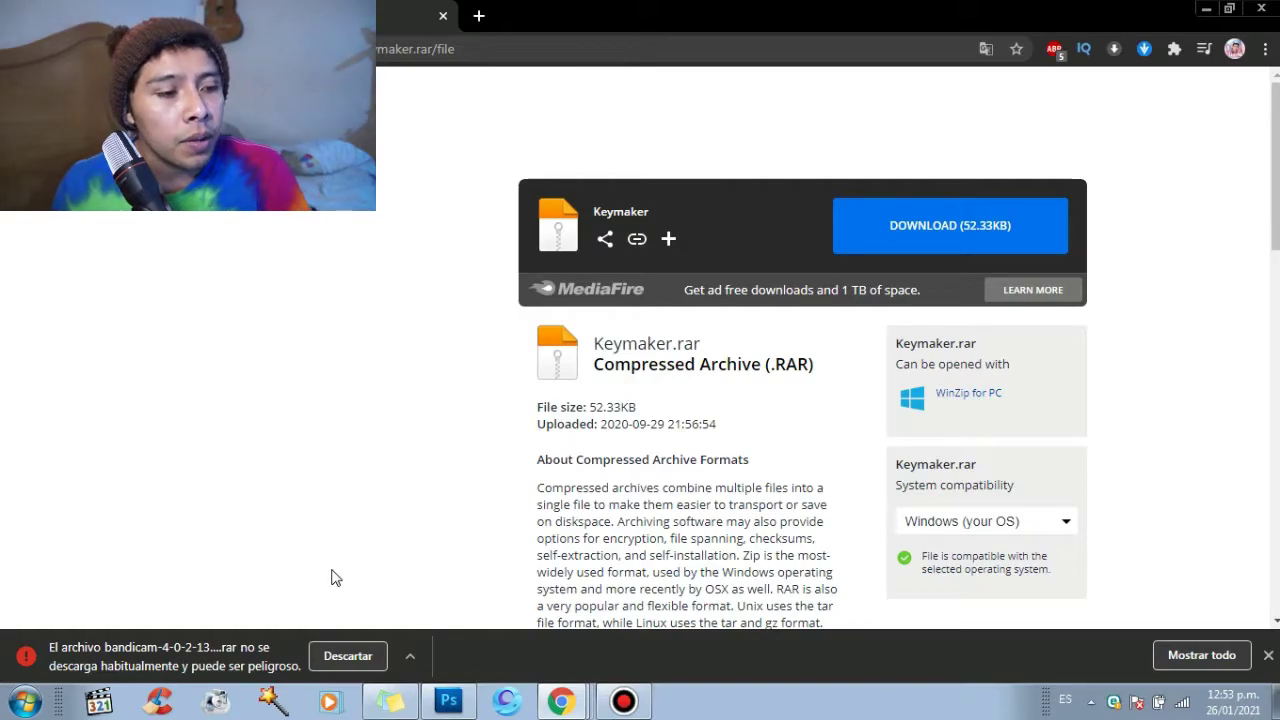
# Step: Keep the flagged bandicam download by choosing Guardar instead of Descartar
pyautogui.click(410, 655)
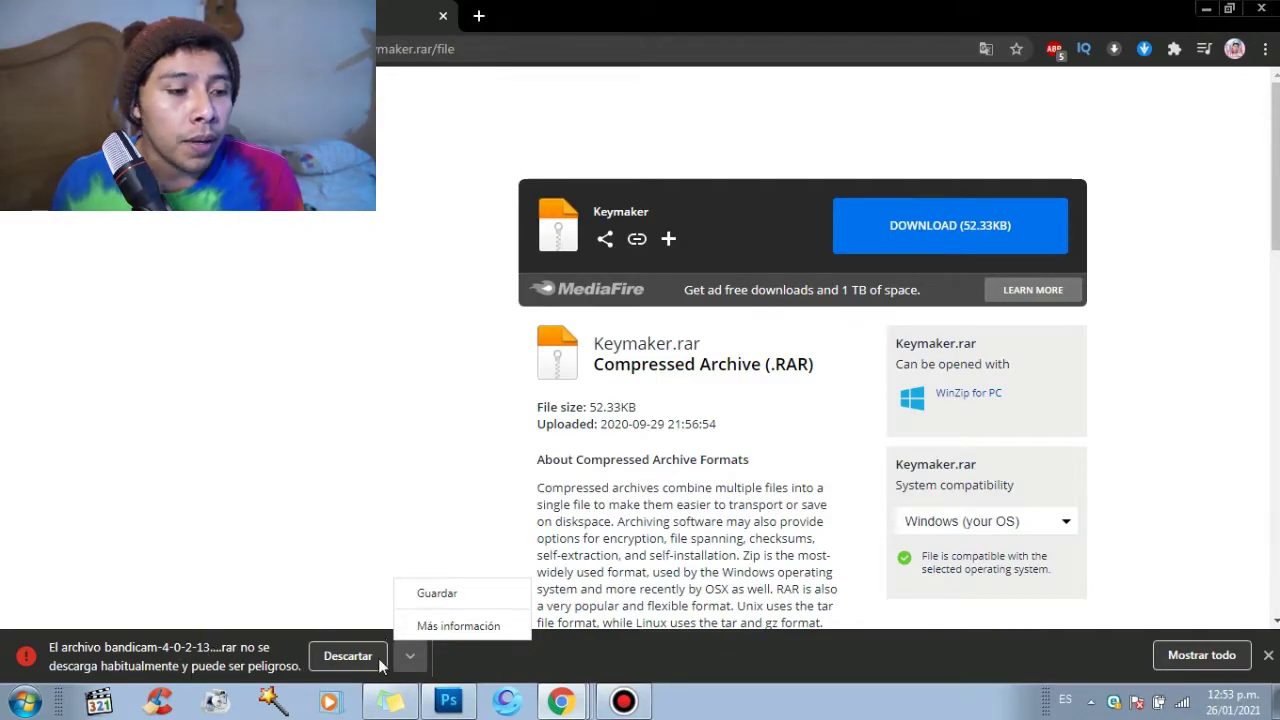
pyautogui.click(449, 606)
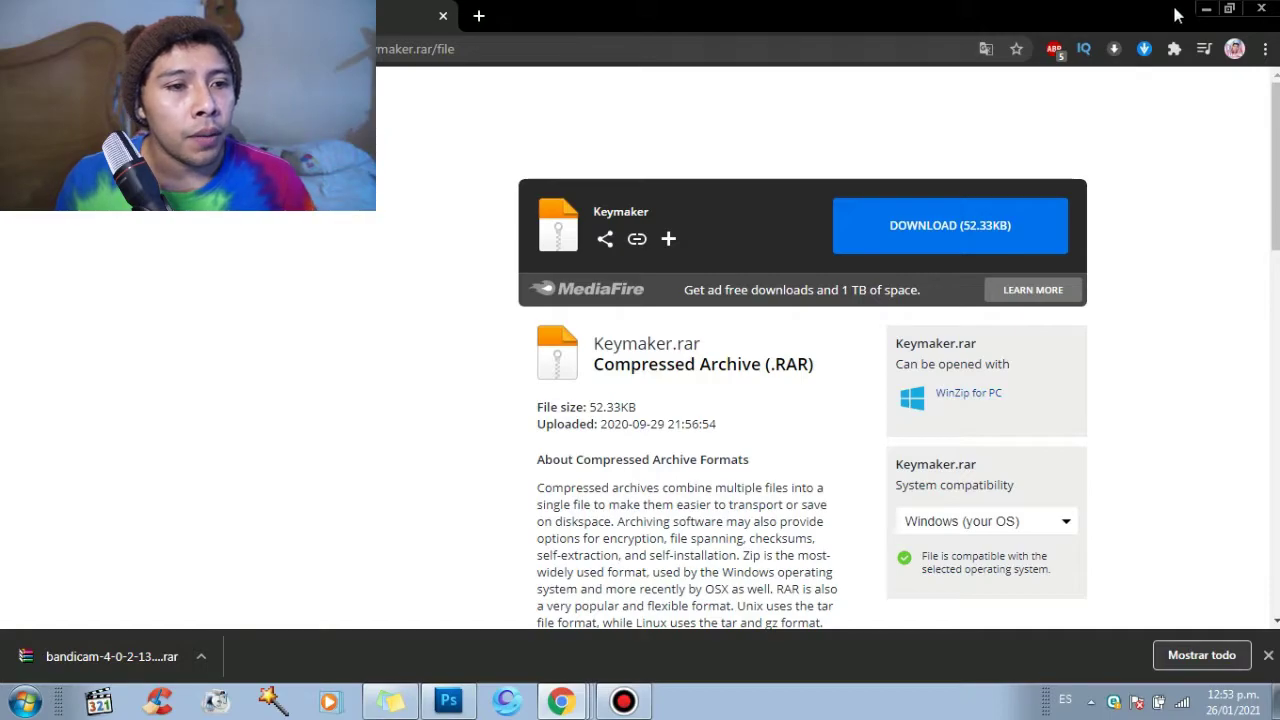
# Step: Minimize Chrome, dismiss the Bandicam audio-capture notice, and open the Nueva carpeta (3) folder
pyautogui.click(1206, 9)
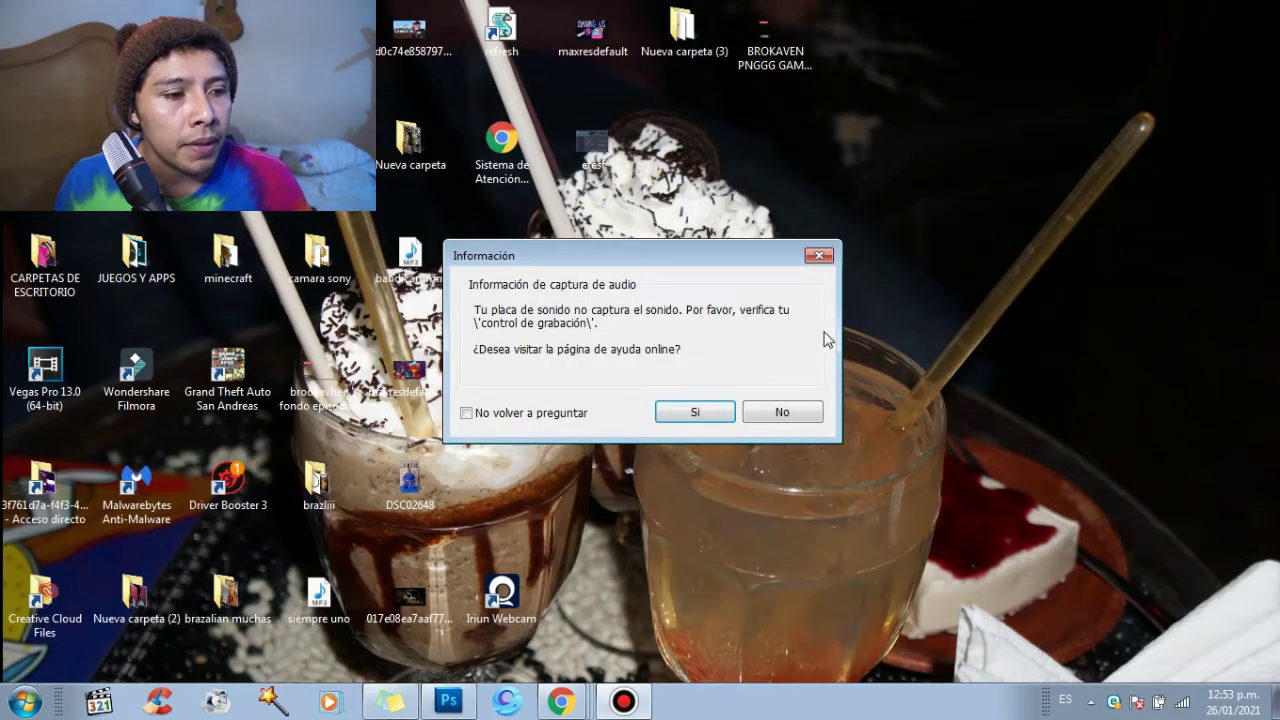
pyautogui.click(818, 256)
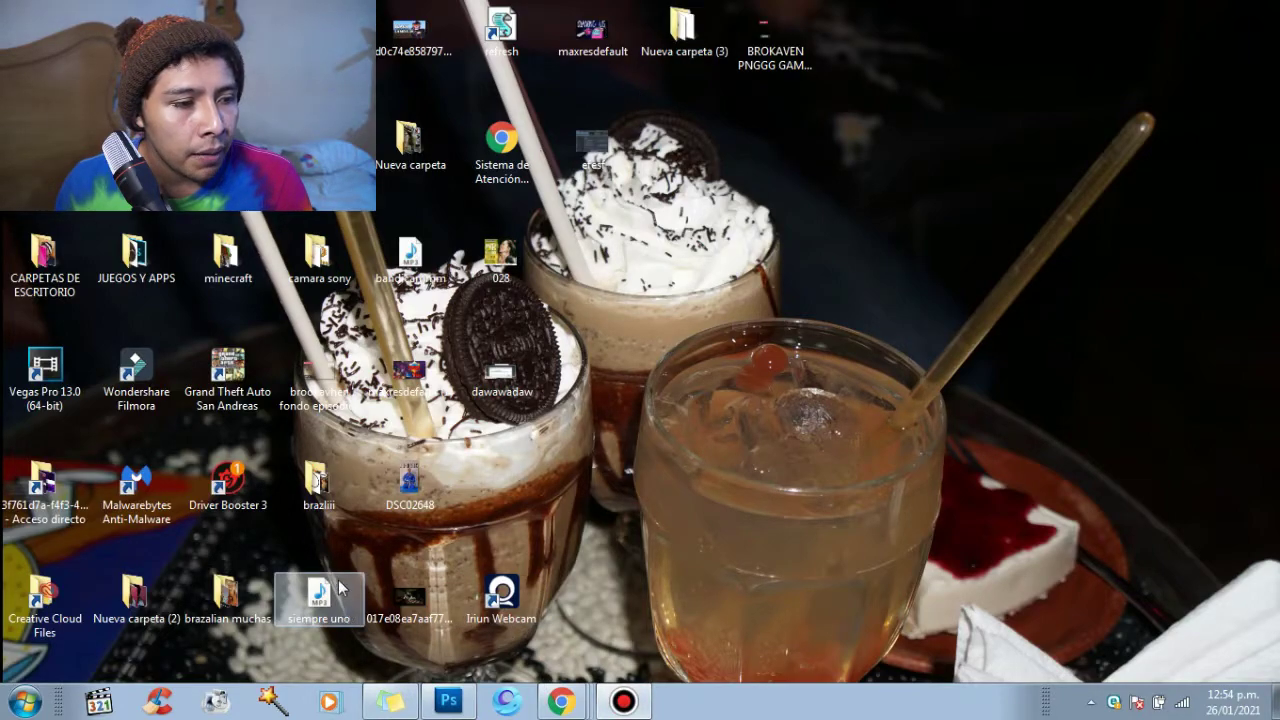
pyautogui.doubleClick(685, 33)
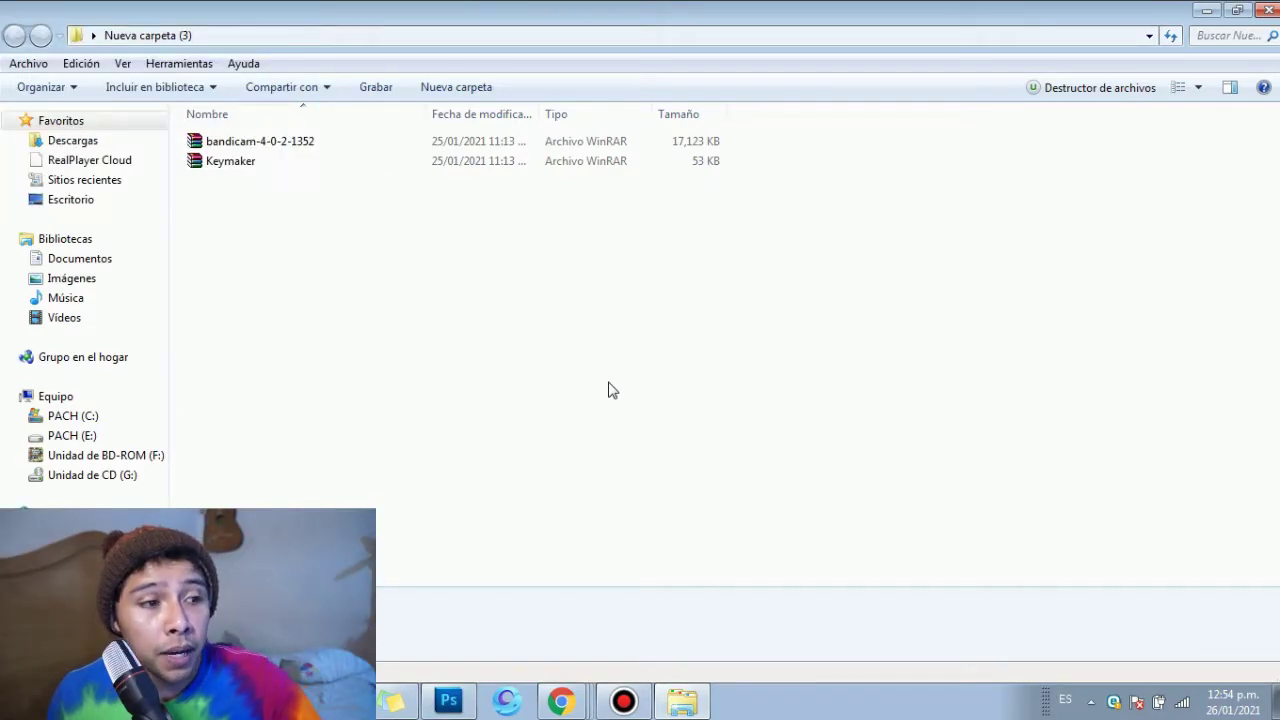
# Step: Extract bandicam-4-0-2-1352 with Extraer aquí, inspect the setup application, then minimize the folder
pyautogui.click(265, 145)
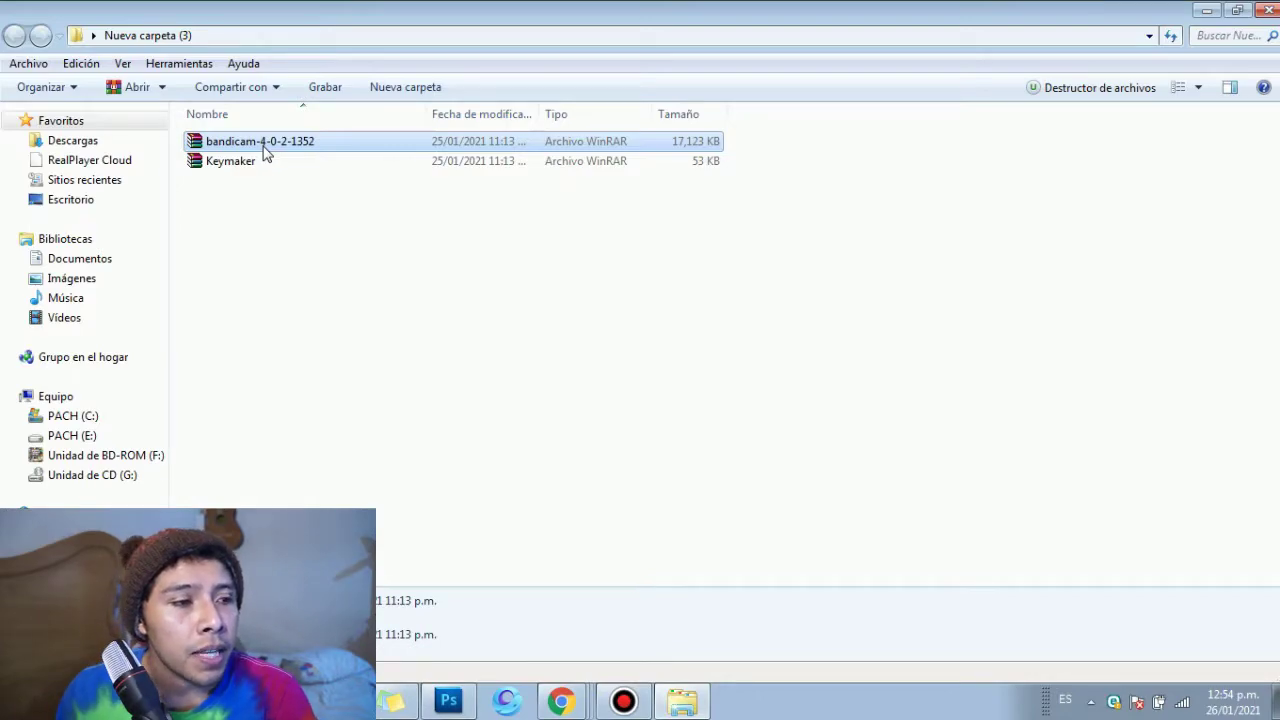
pyautogui.rightClick(266, 152)
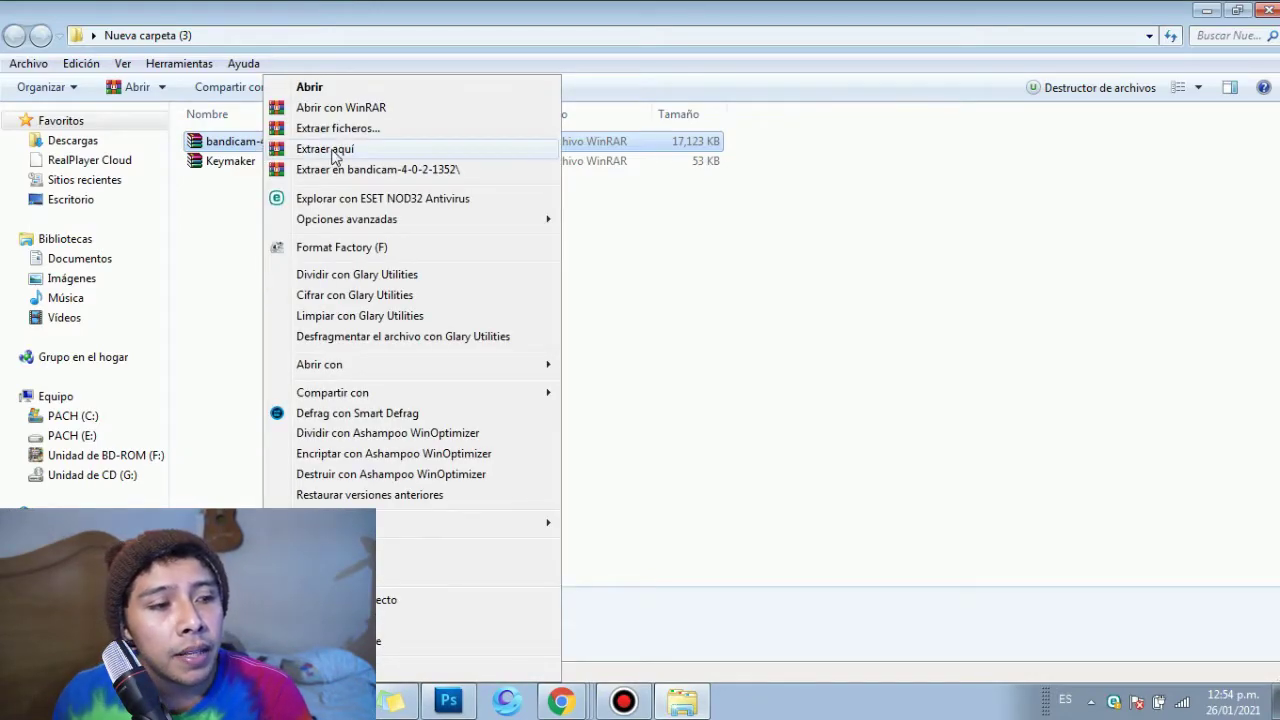
pyautogui.click(335, 149)
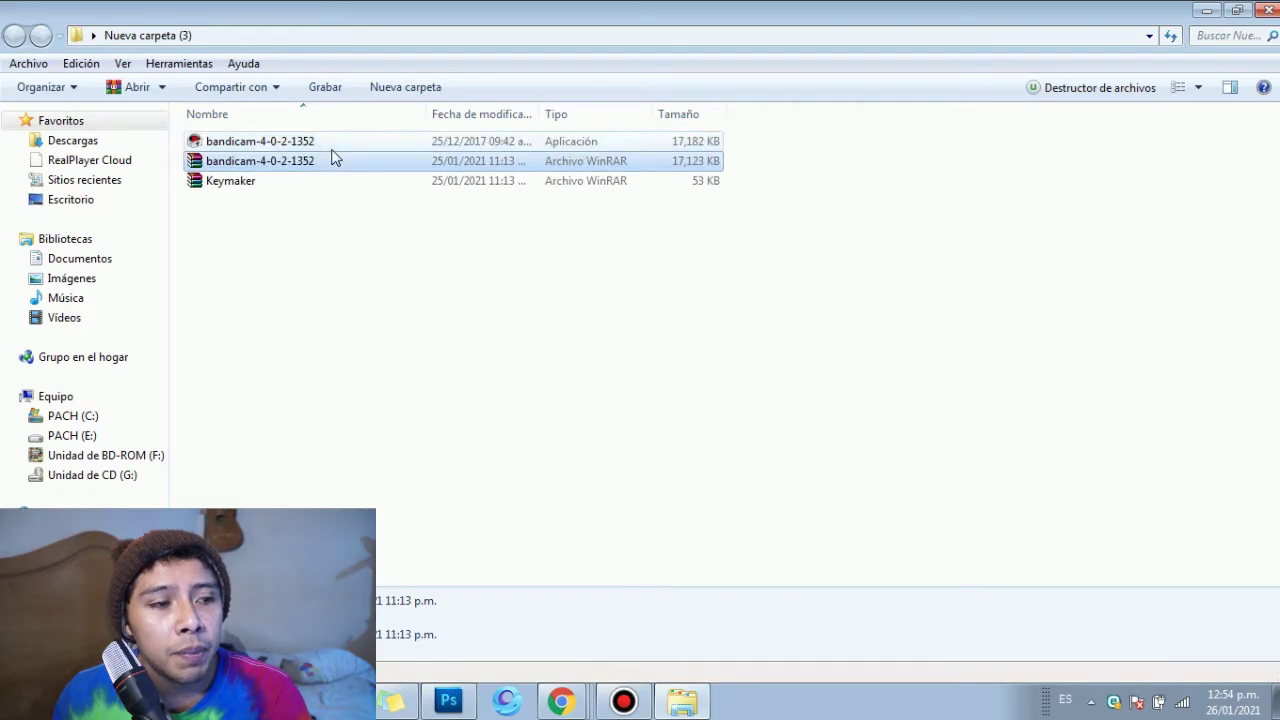
pyautogui.click(283, 144)
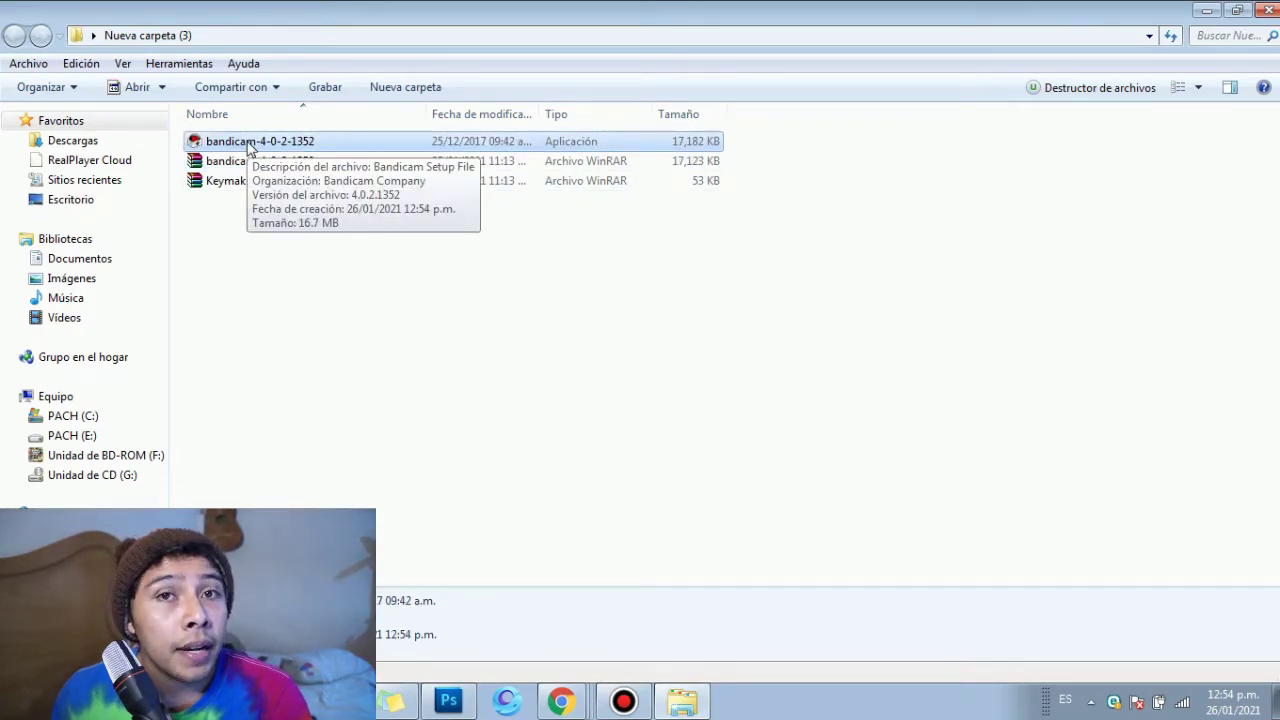
pyautogui.rightClick(249, 147)
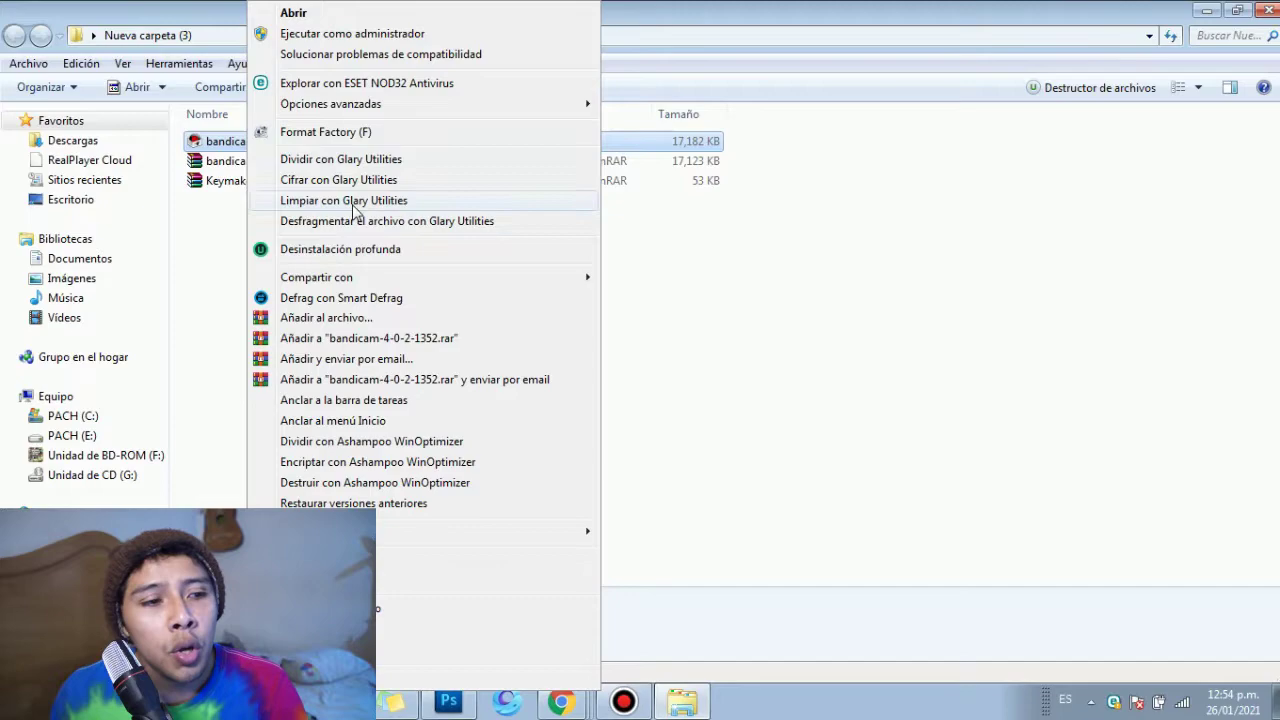
pyautogui.click(794, 299)
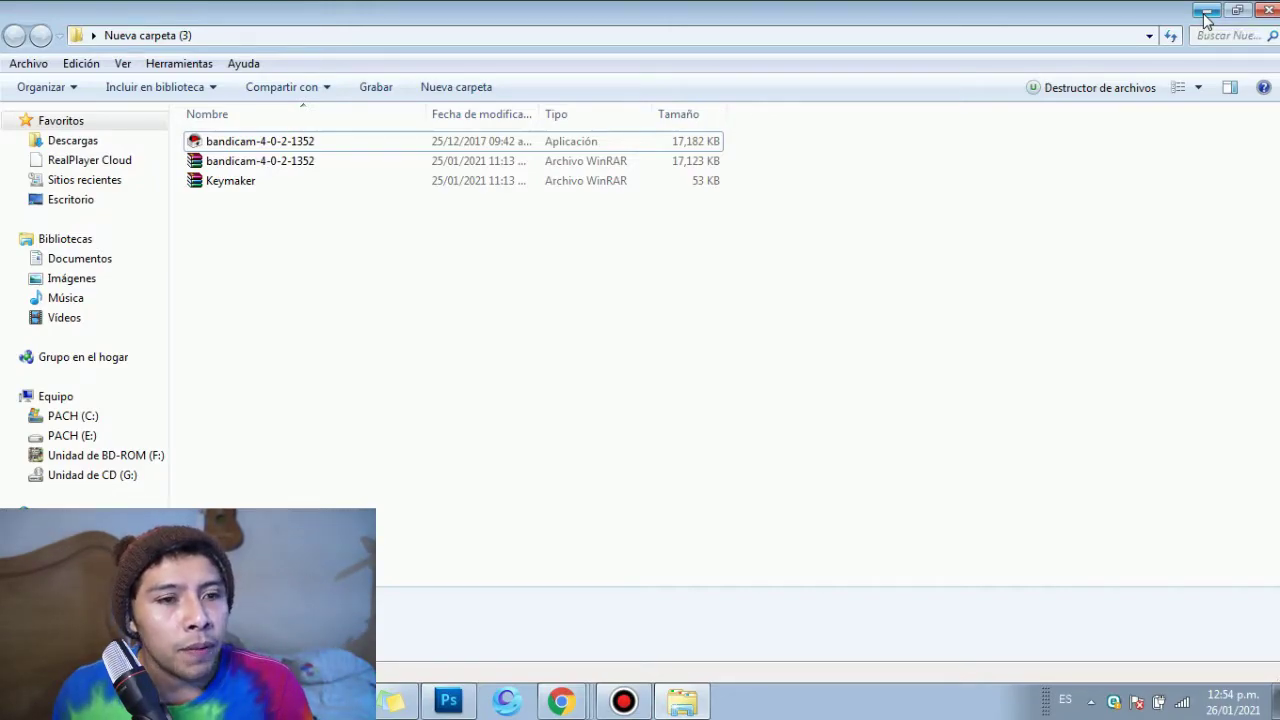
pyautogui.click(1207, 12)
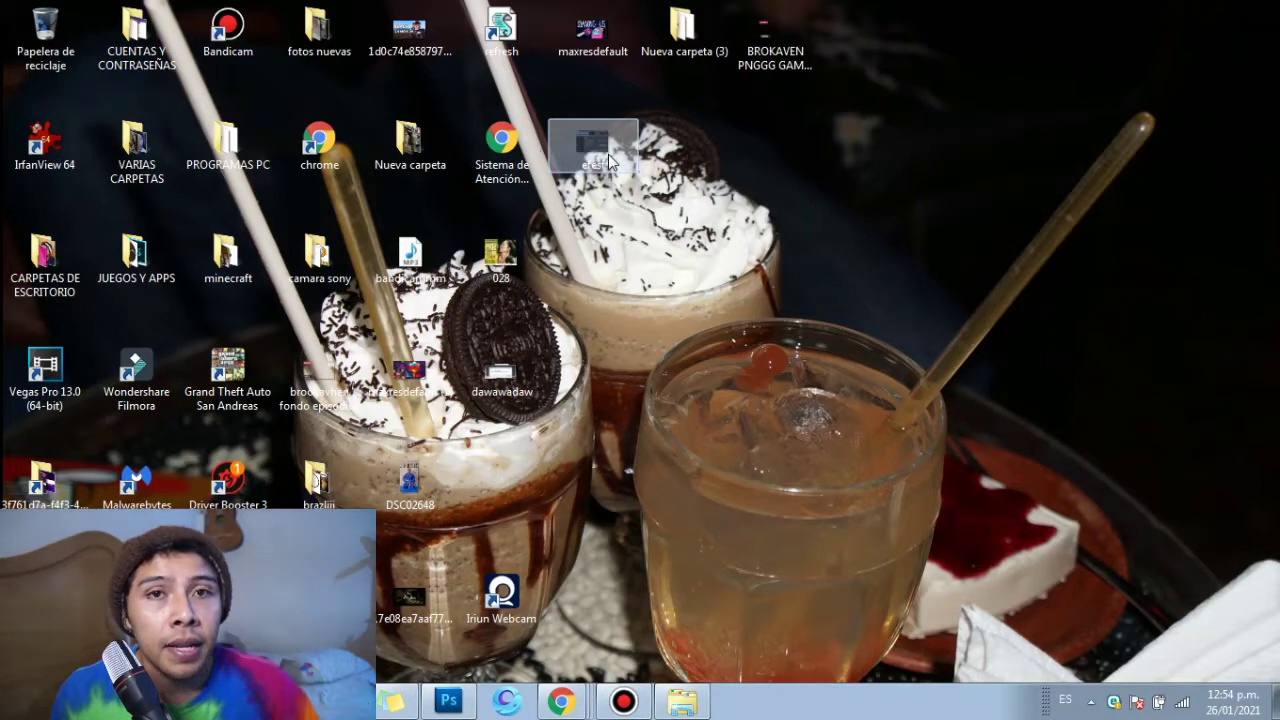
# Step: View efesf.JPG in IrfanView zoomed in three levels, close it, and restore Nueva carpeta (3)
pyautogui.doubleClick(608, 154)
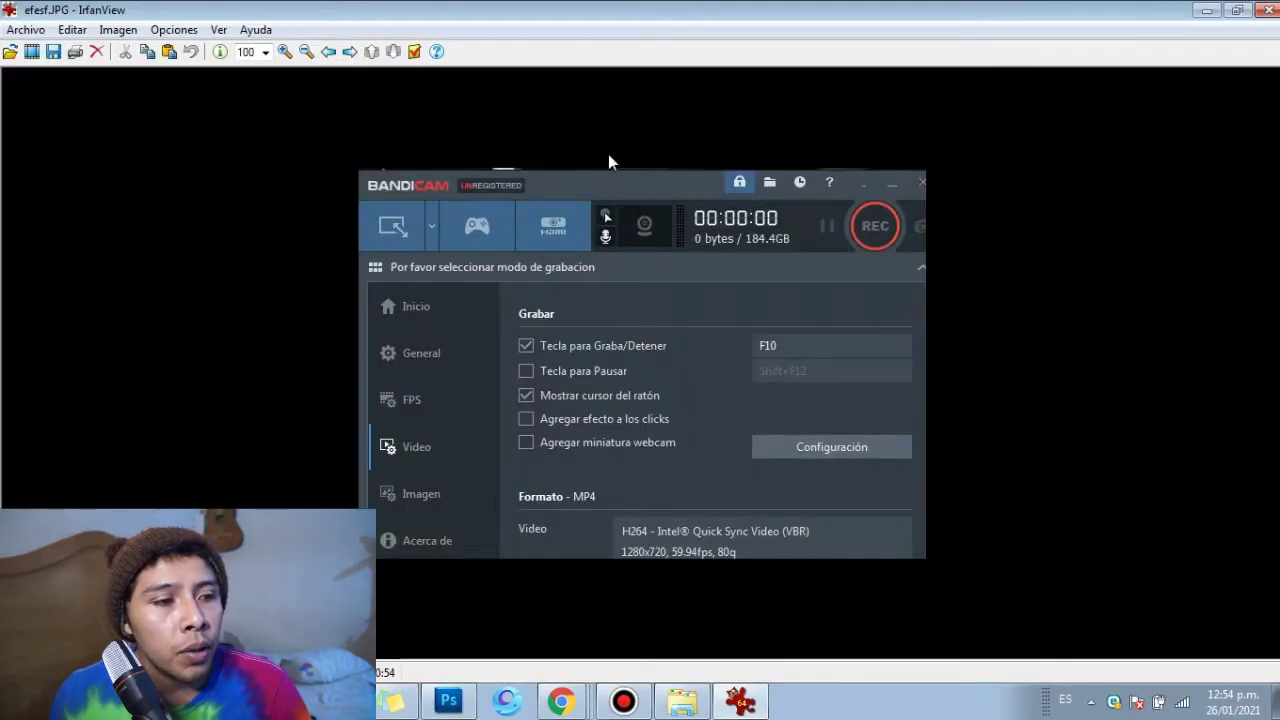
pyautogui.click(284, 52)
pyautogui.click(284, 52)
pyautogui.click(284, 52)
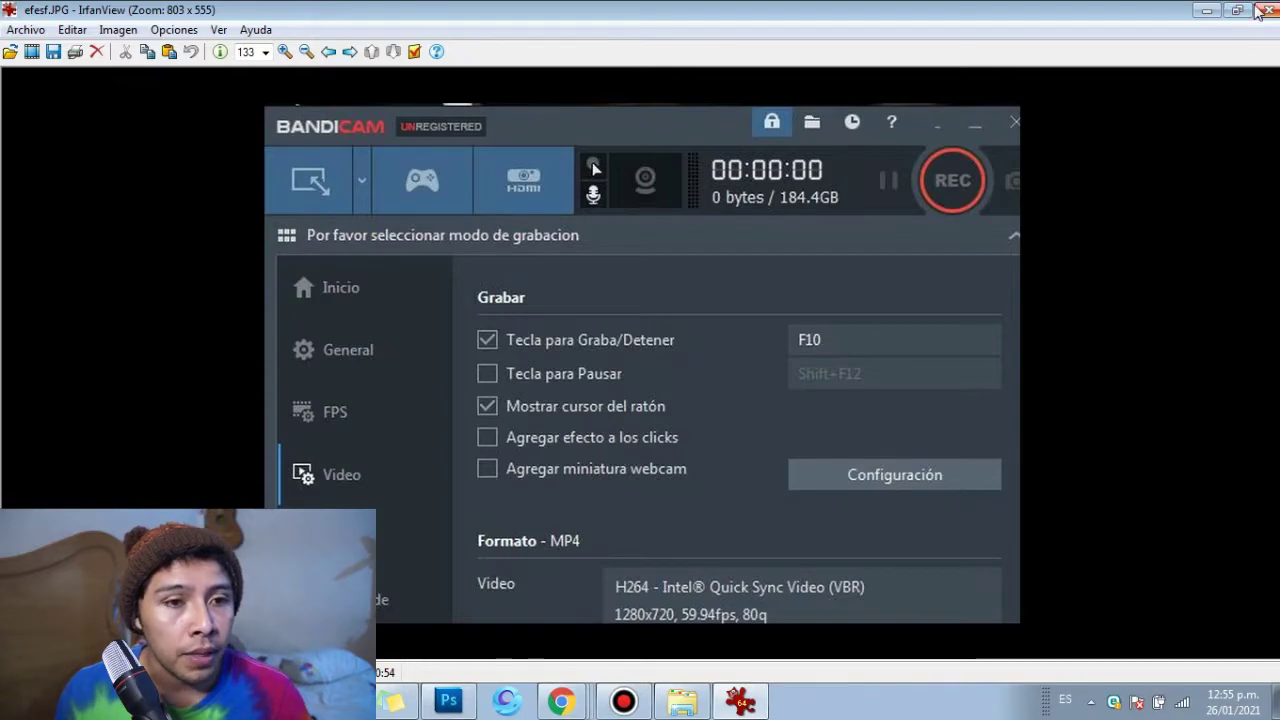
pyautogui.click(1267, 10)
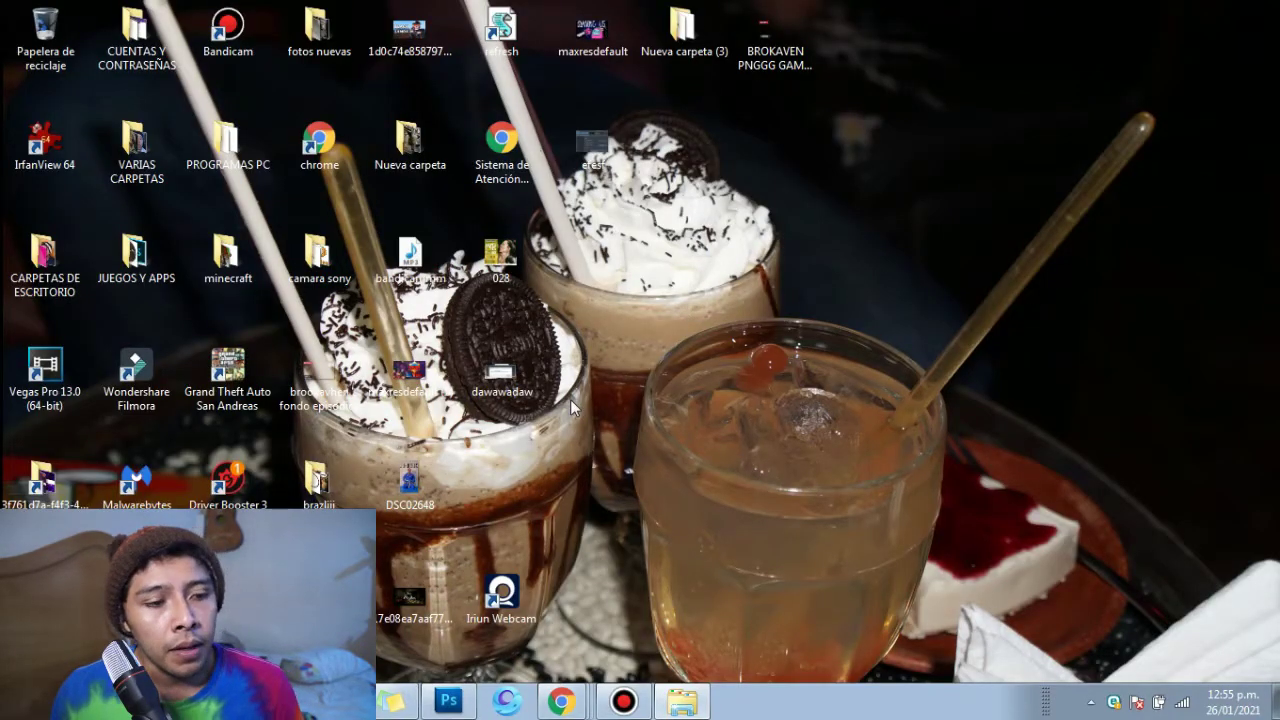
pyautogui.click(682, 701)
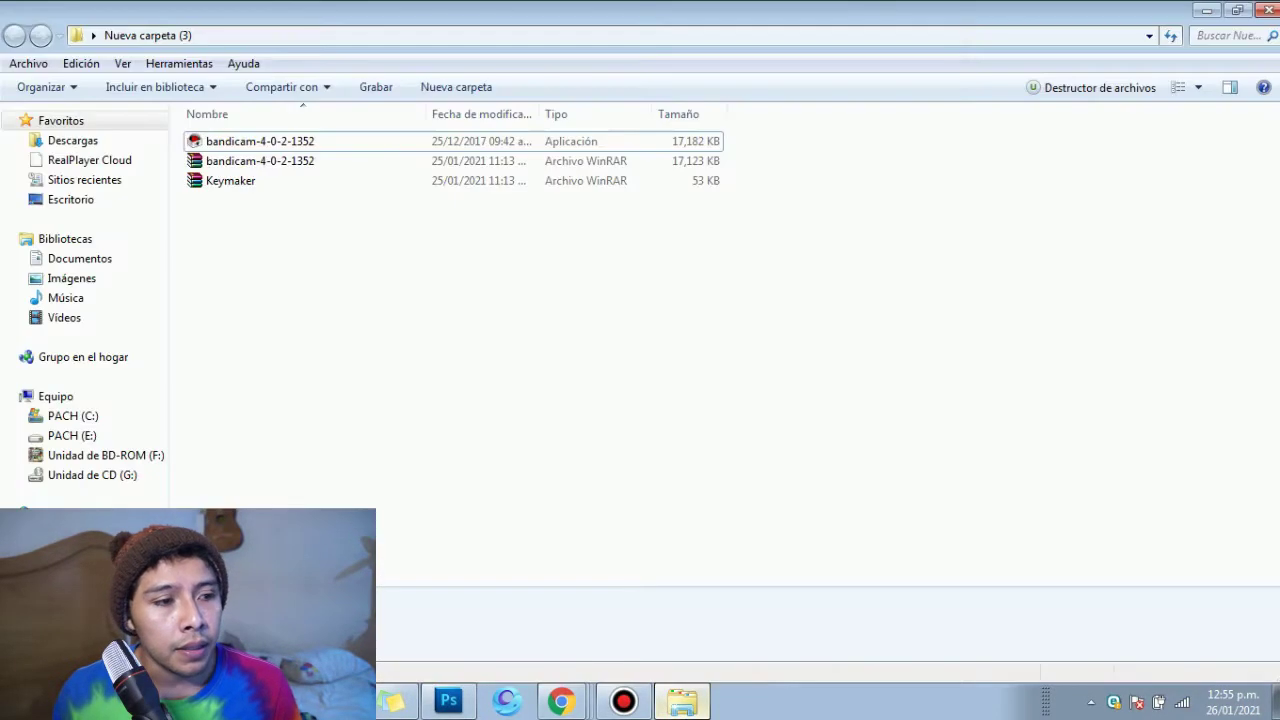
# Step: Extract the Keymaker archive into its own folder with 'Extraer en Keymaker\'
pyautogui.rightClick(266, 183)
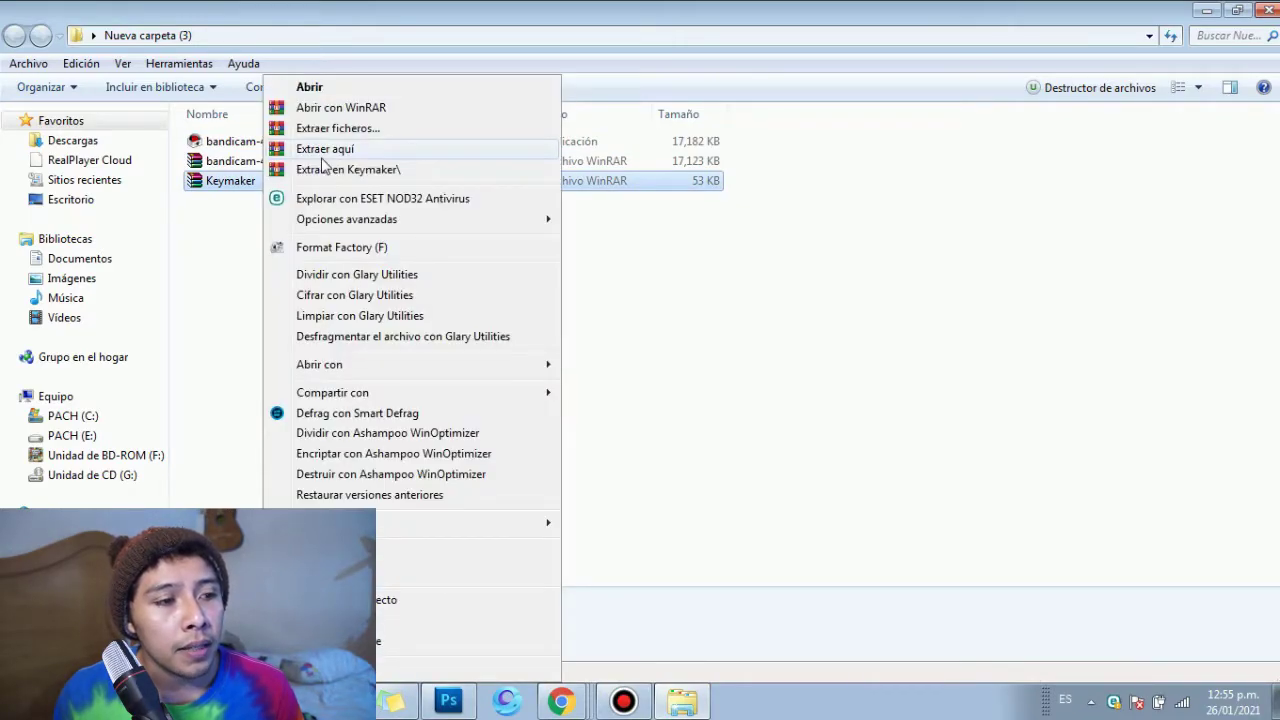
pyautogui.click(310, 169)
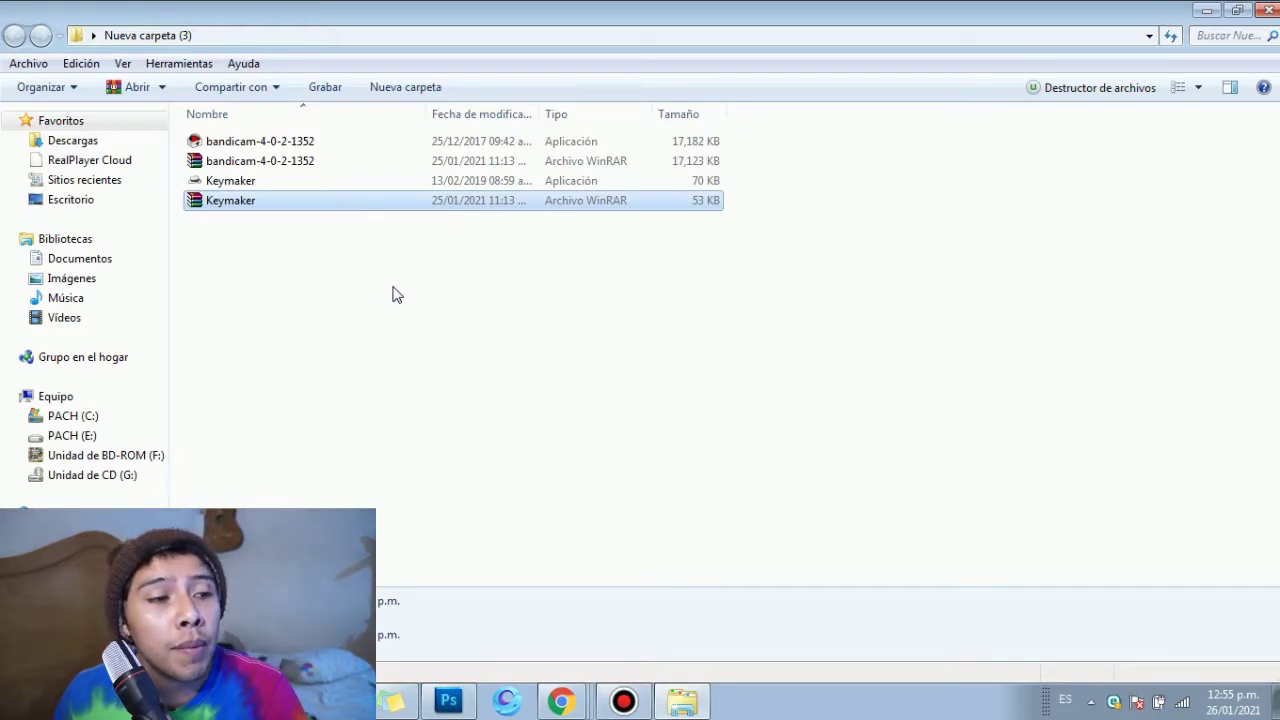
# Step: Launch Keymaker and enter the registration e-mail address in the Email Address field
pyautogui.doubleClick(231, 181)
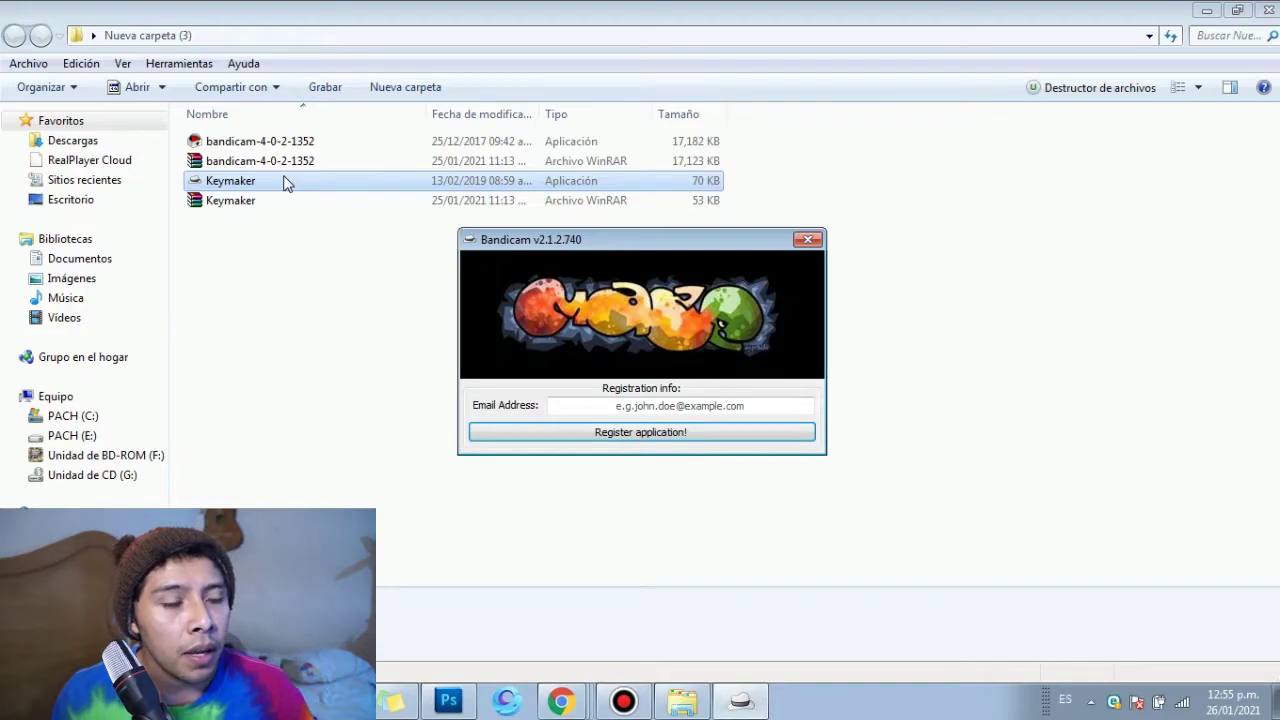
pyautogui.moveTo(617, 247); pyautogui.dragTo(577, 240)
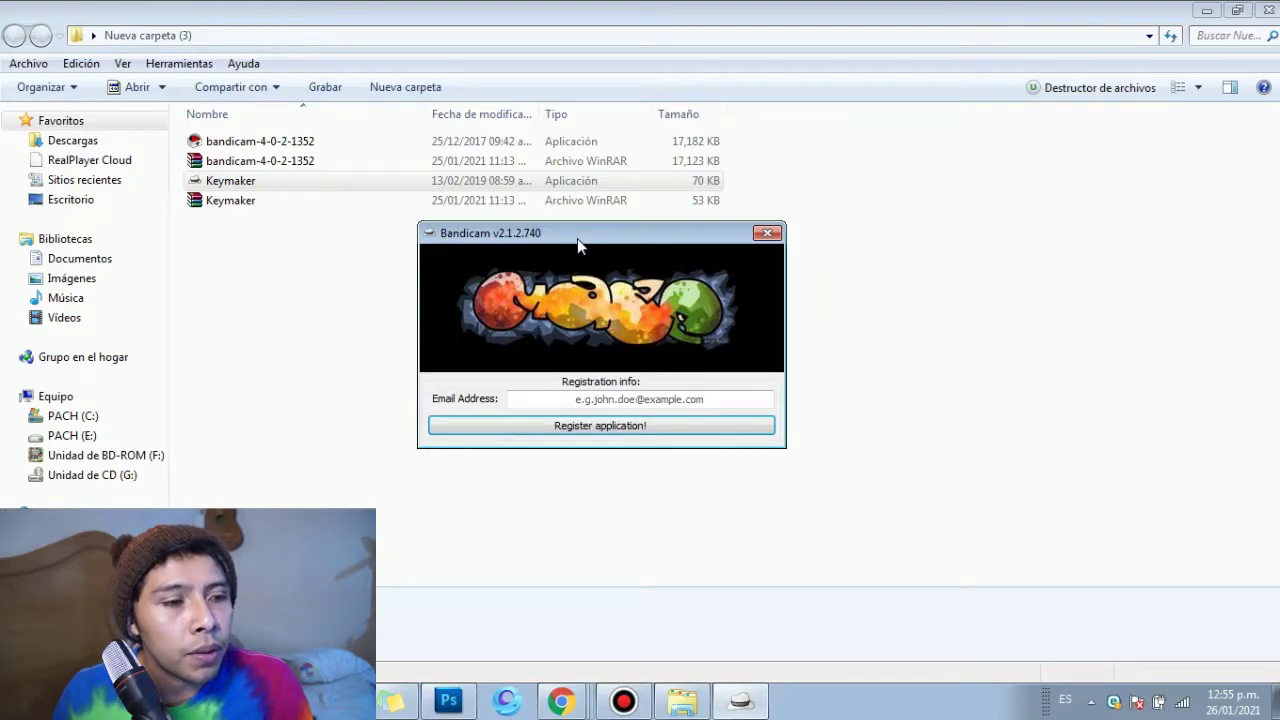
pyautogui.moveTo(573, 244); pyautogui.dragTo(652, 252)
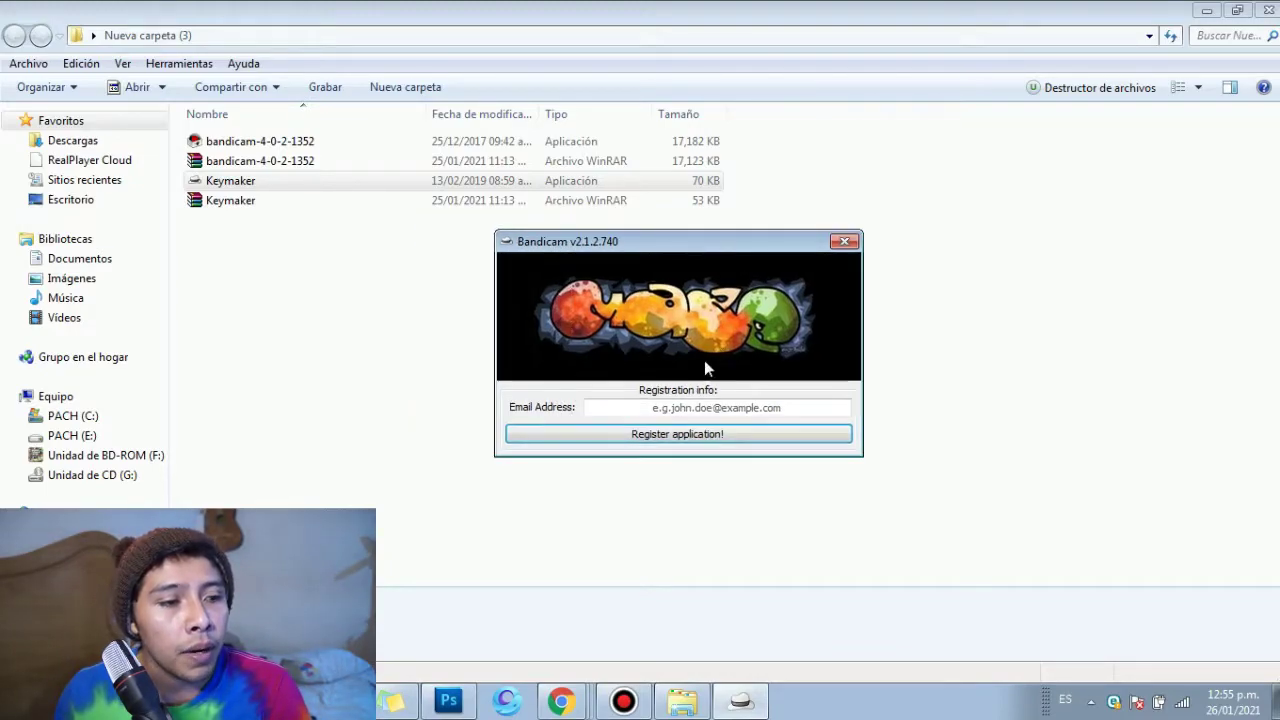
pyautogui.click(677, 408)
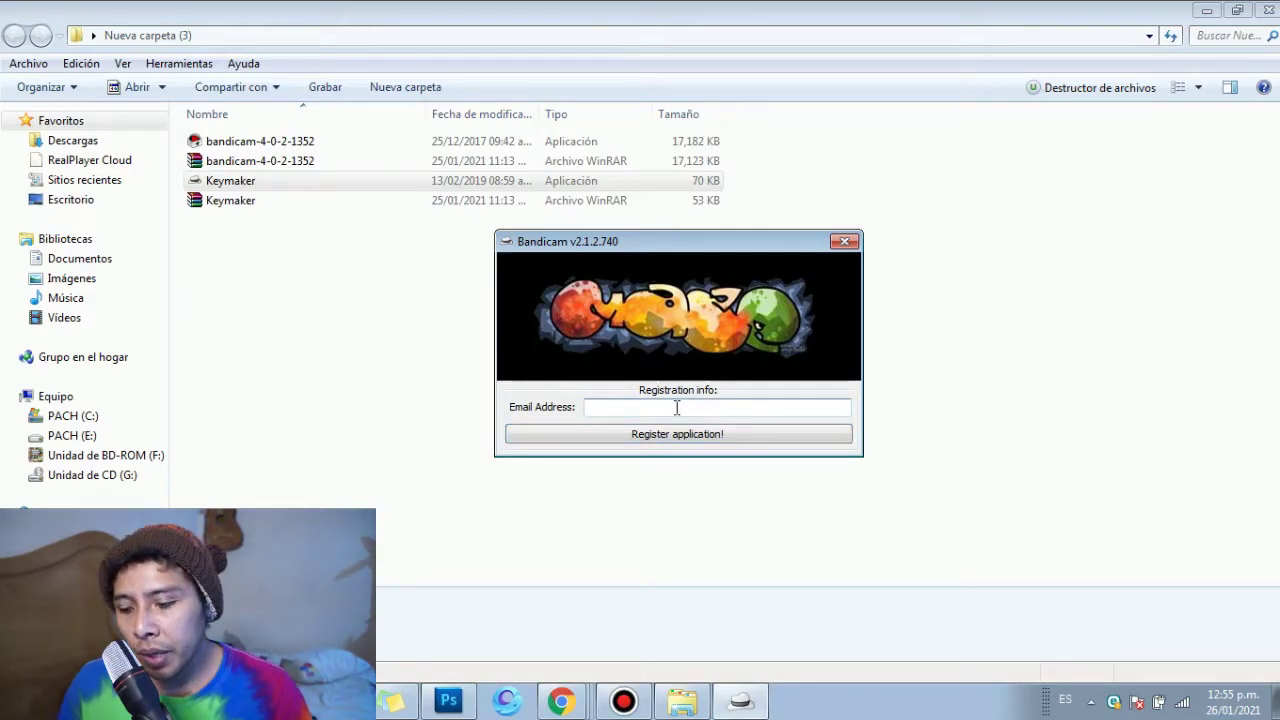
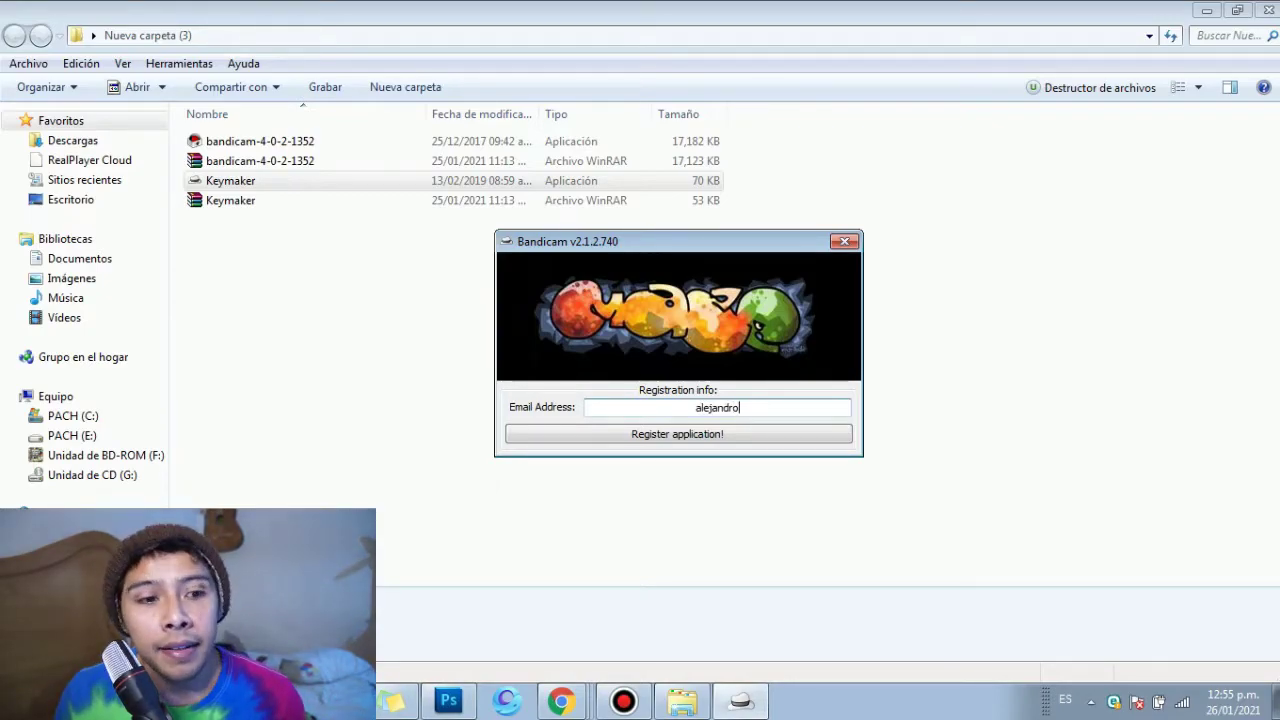
pyautogui.click(623, 700)
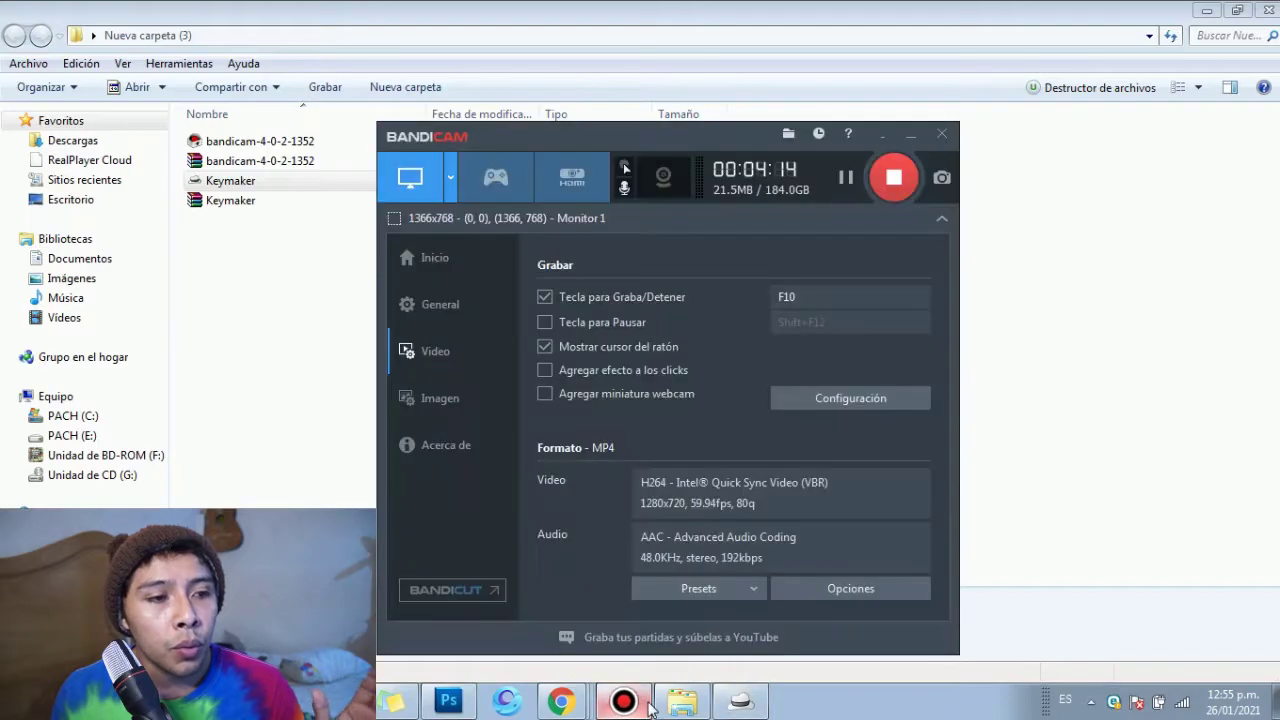
pyautogui.click(912, 138)
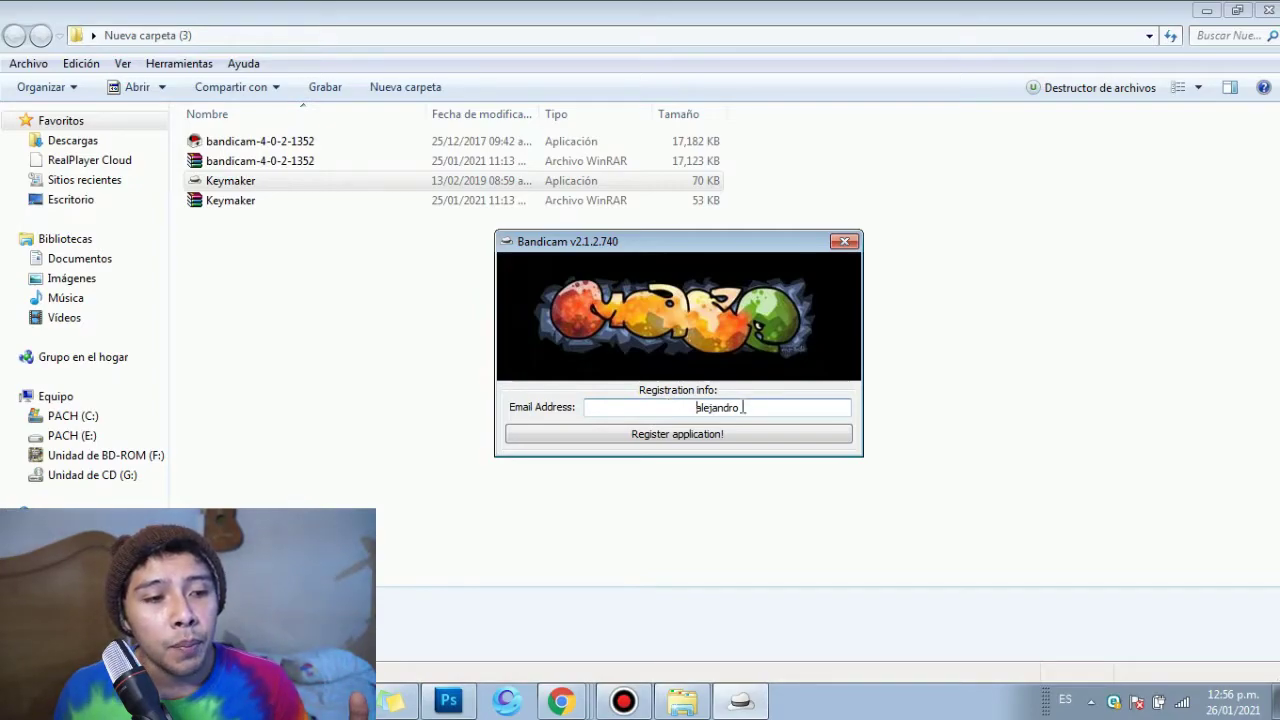
pyautogui.write('@')
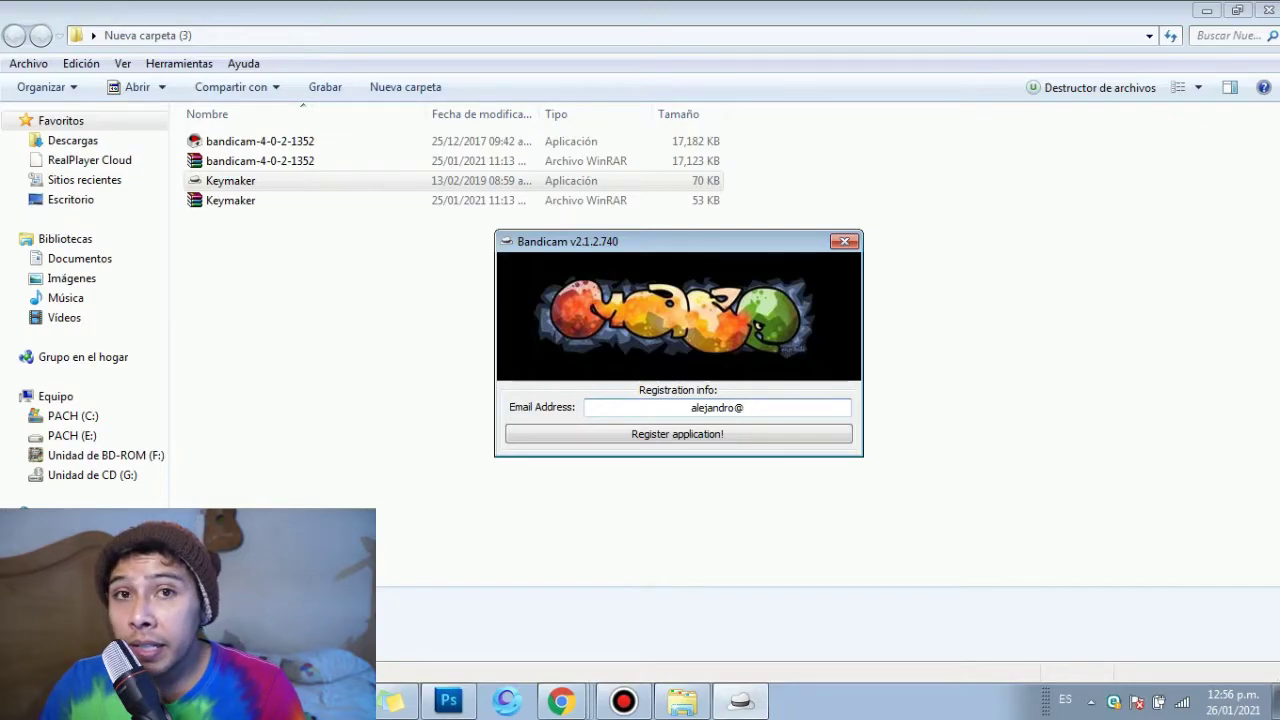
pyautogui.write('gmail.com')
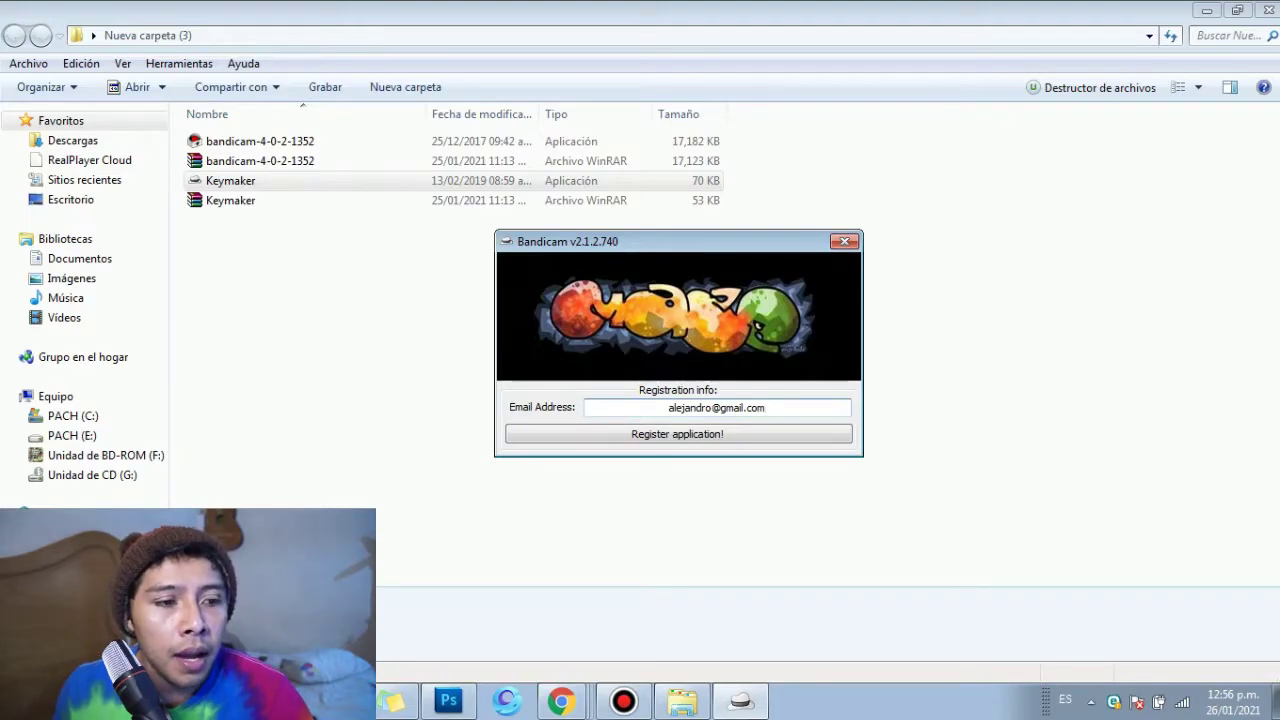
# Step: Register Bandicam twice, confirming each success message, then close the keygen
pyautogui.click(670, 436)
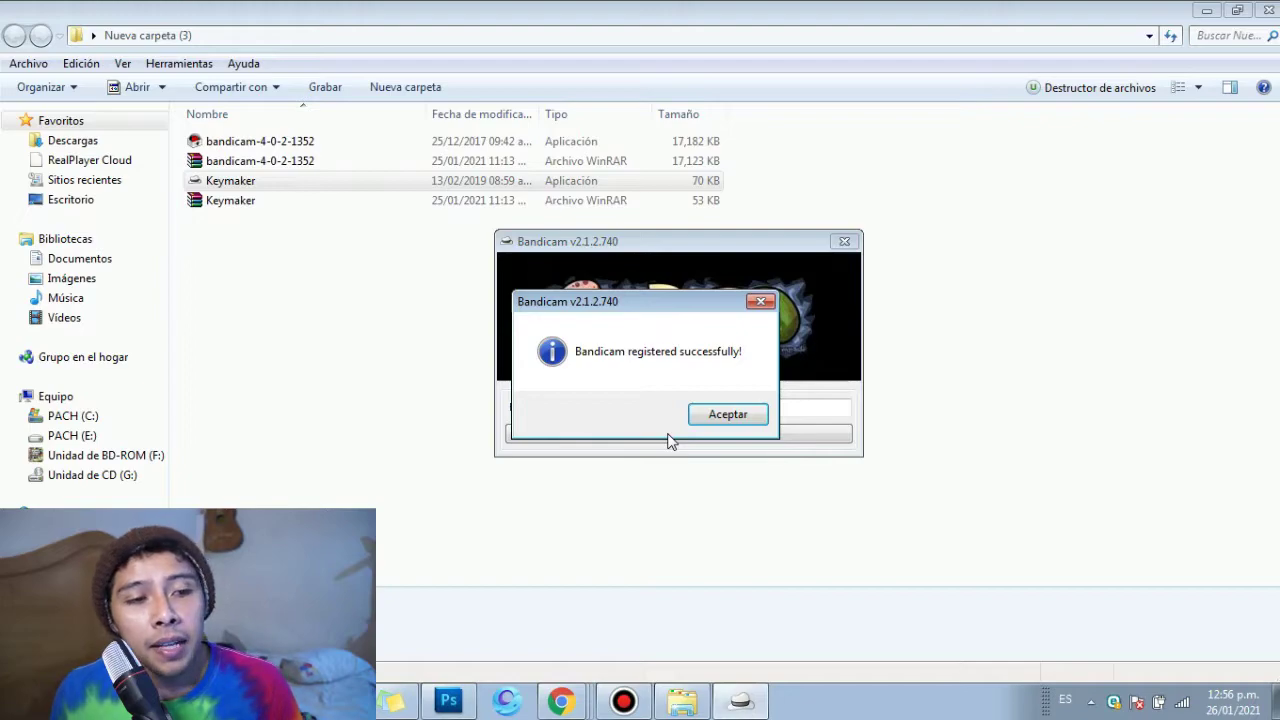
pyautogui.click(729, 412)
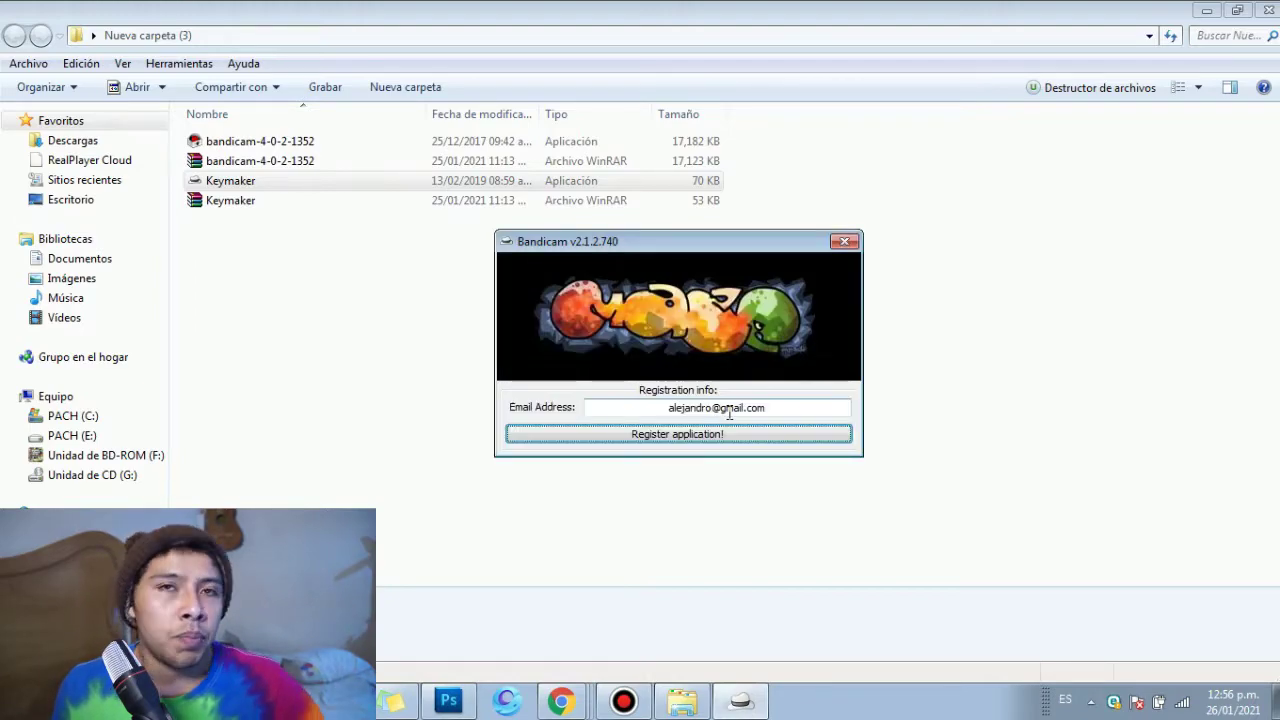
pyautogui.click(739, 437)
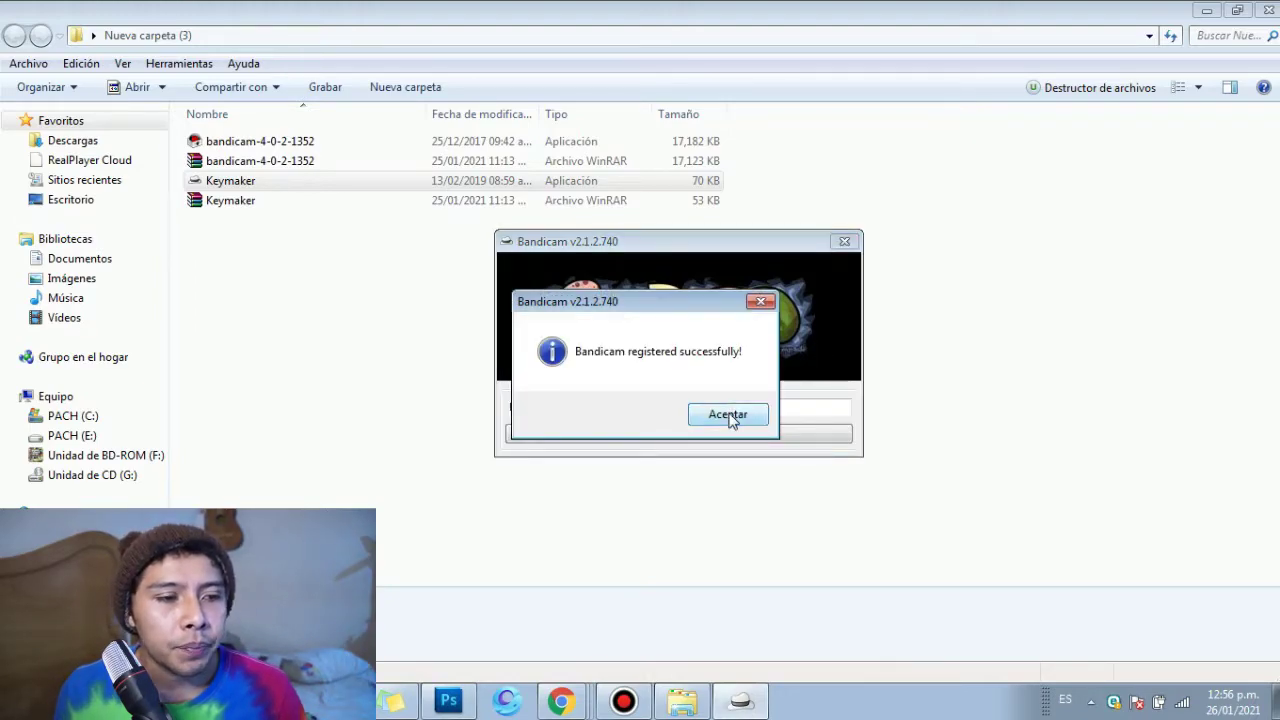
pyautogui.click(729, 416)
pyautogui.click(843, 243)
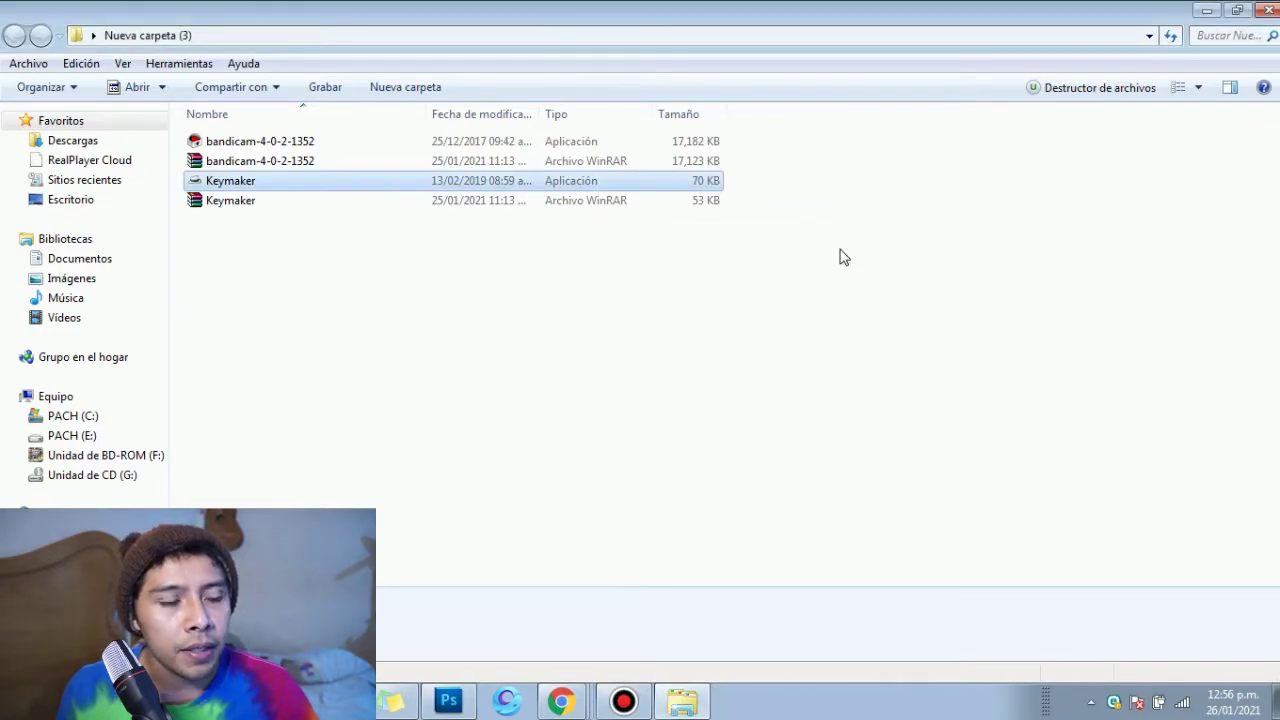
pyautogui.click(449, 277)
# Step: Minimize the folder and bring up Bandicam's main window, moving it slightly higher
pyautogui.click(1205, 10)
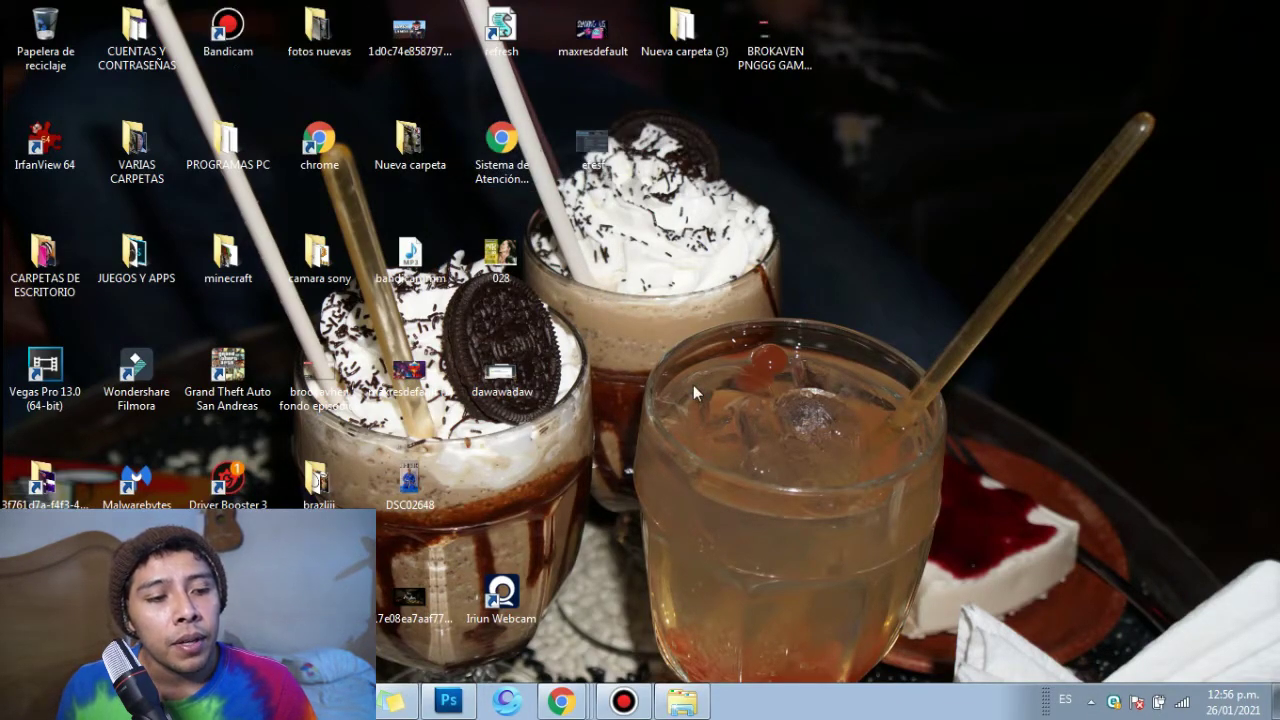
pyautogui.click(631, 682)
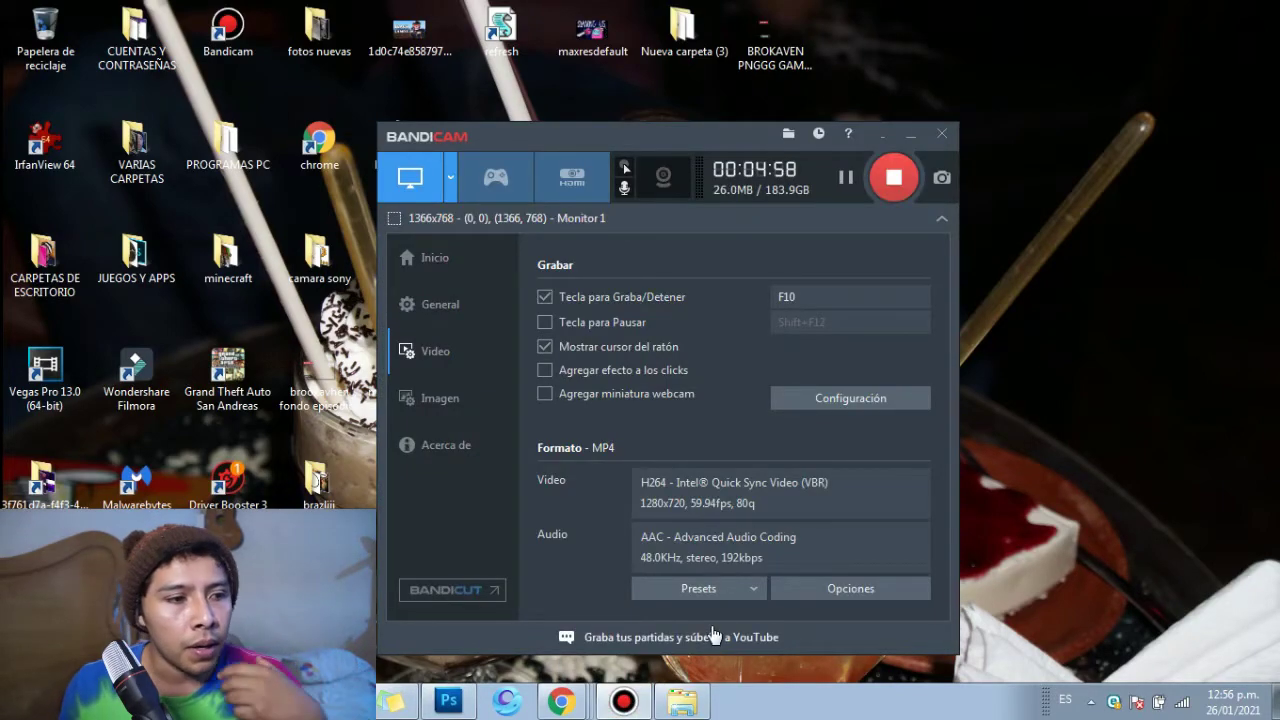
pyautogui.moveTo(668, 148); pyautogui.dragTo(668, 114)
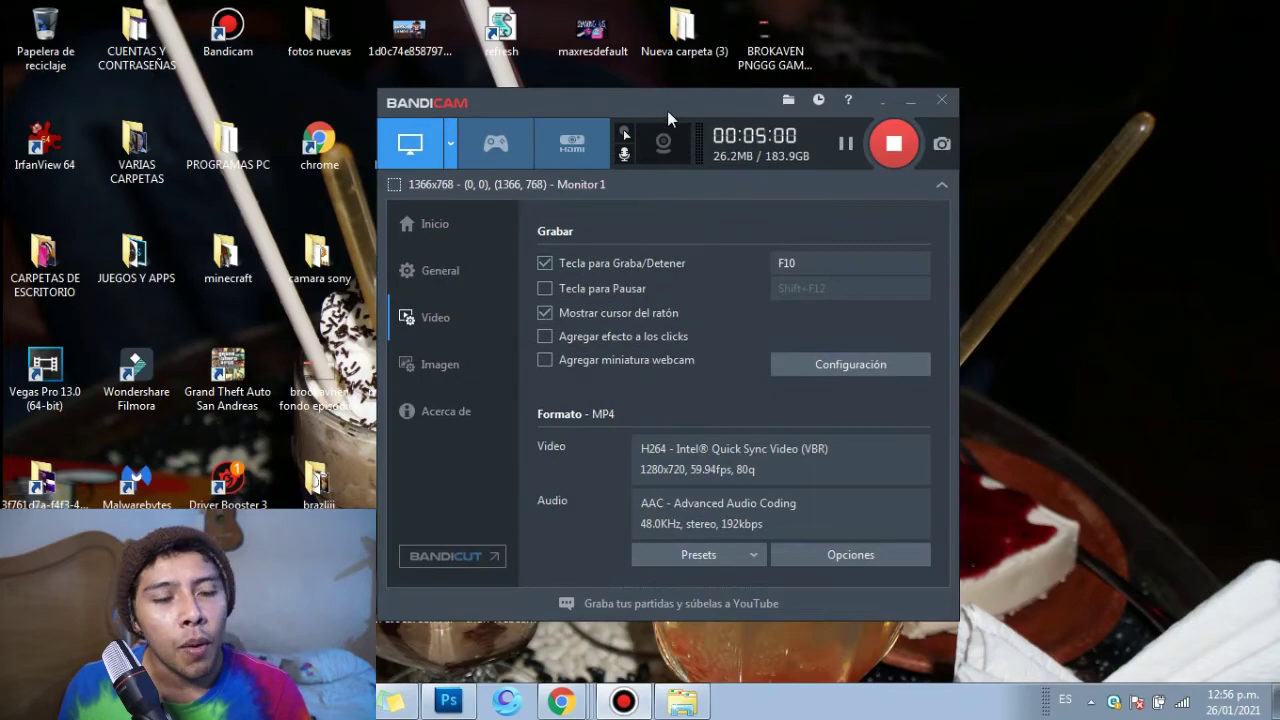